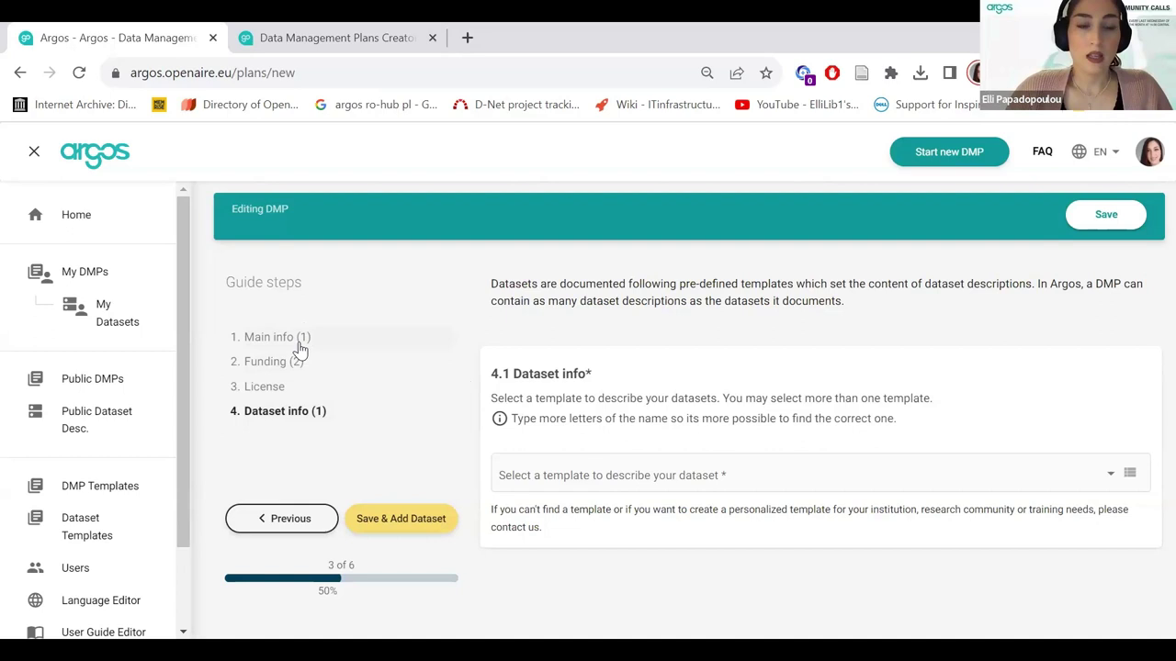
- Jump to Funding, return to Main info and scroll through the empty title and description fields
left_click(312, 364)
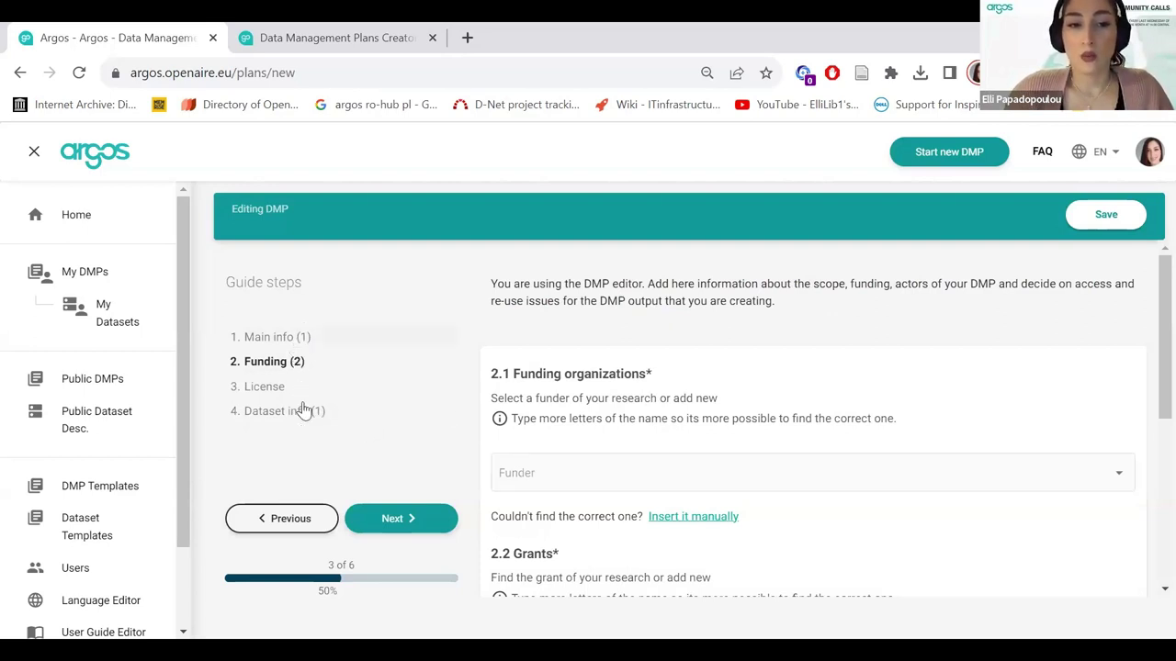
left_click(281, 339)
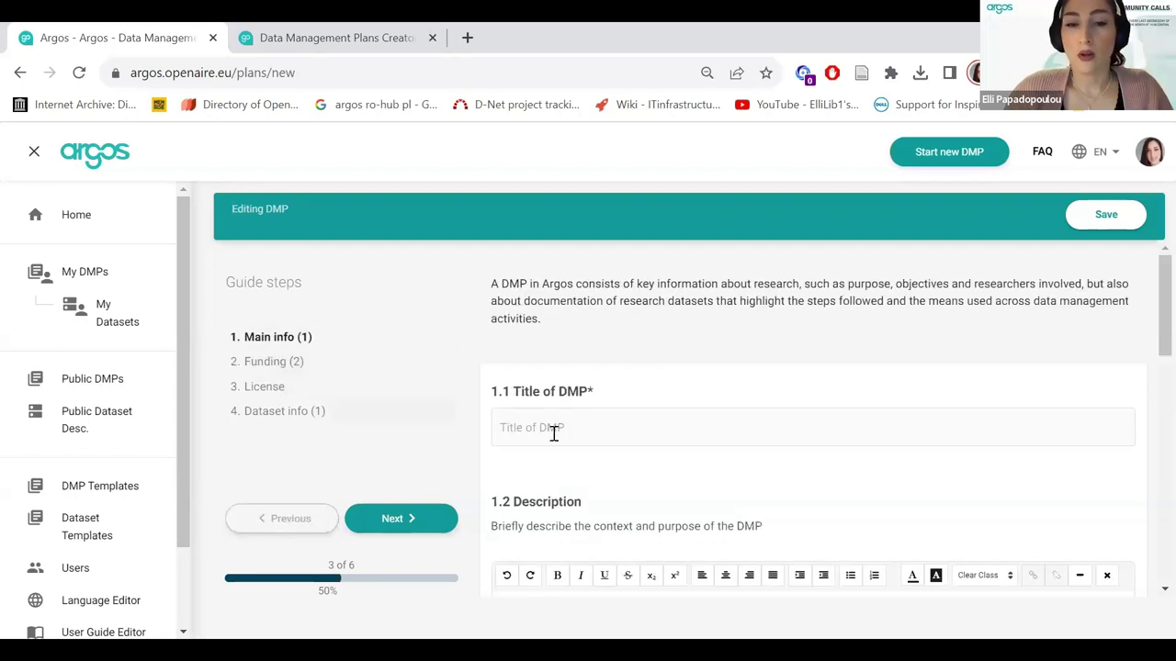
scroll(563, 443, "down", 2)
scroll(564, 448, "up", 1)
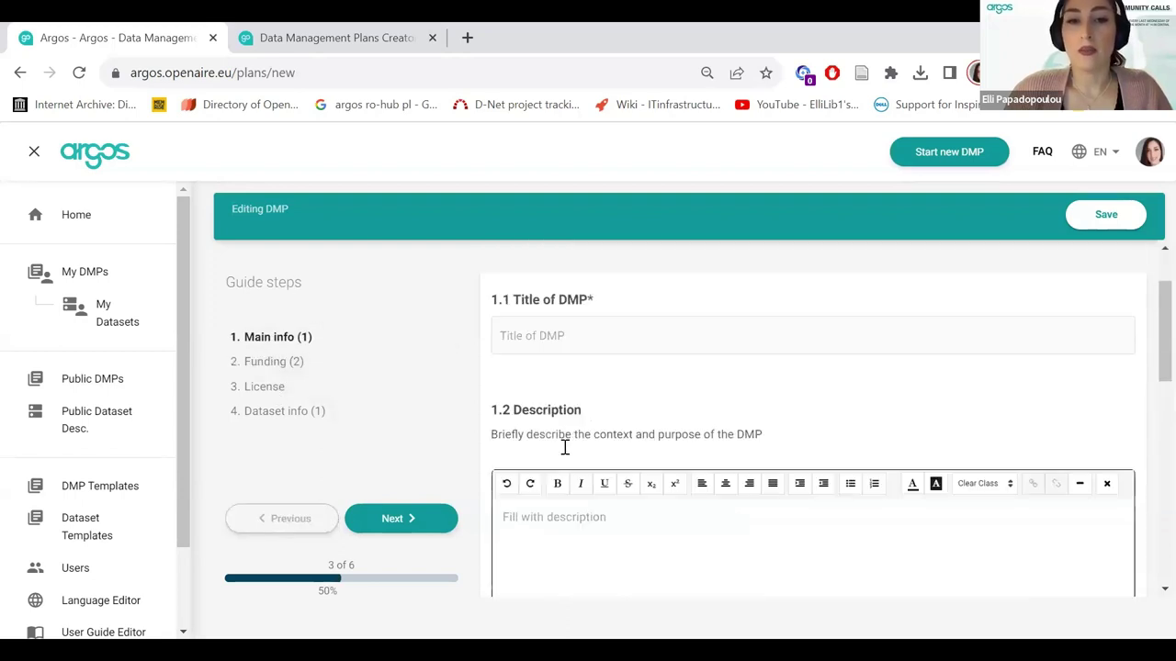
scroll(590, 452, "down", 5)
scroll(602, 463, "down", 4)
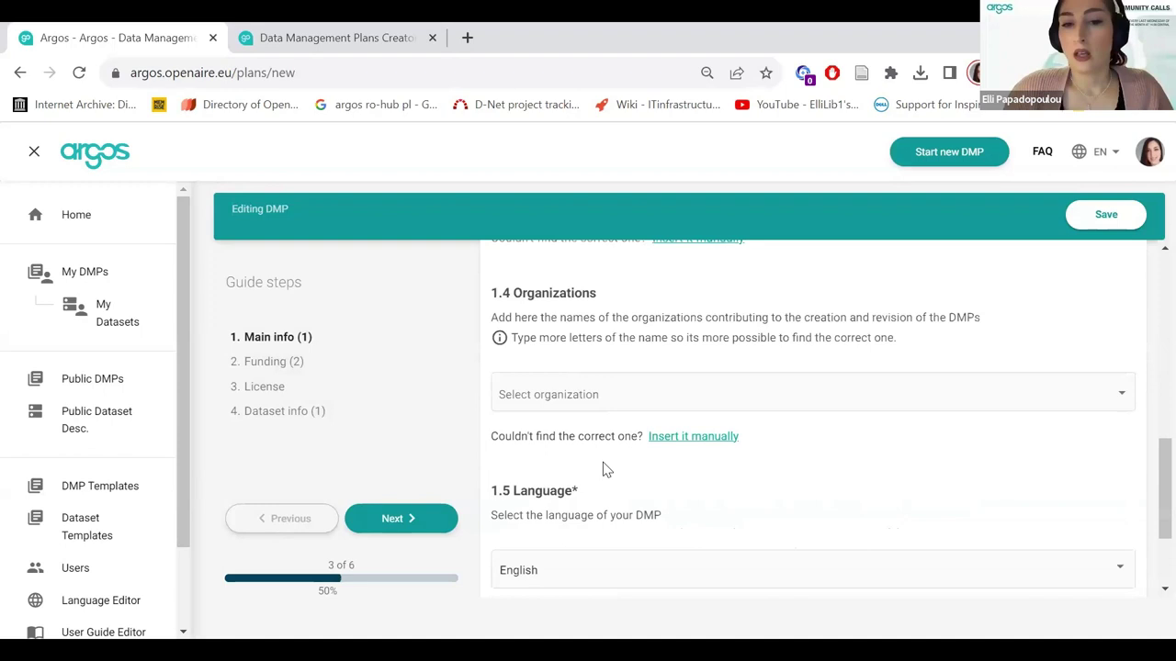
scroll(552, 457, "up", 3)
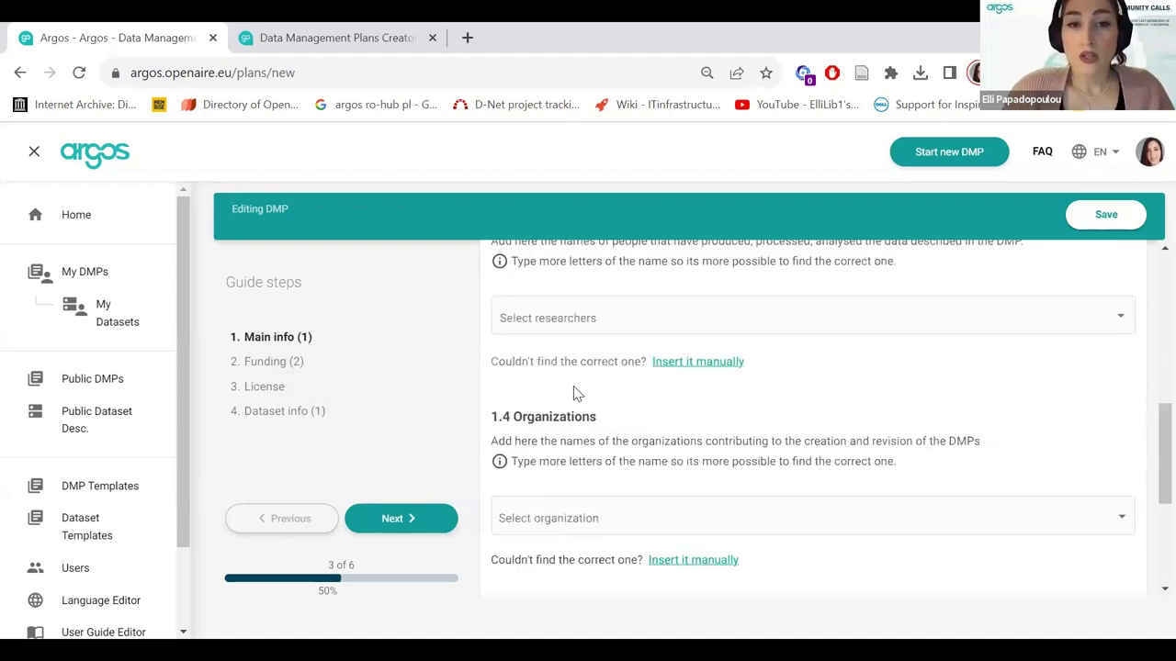
scroll(593, 419, "up", 5)
scroll(599, 430, "up", 2)
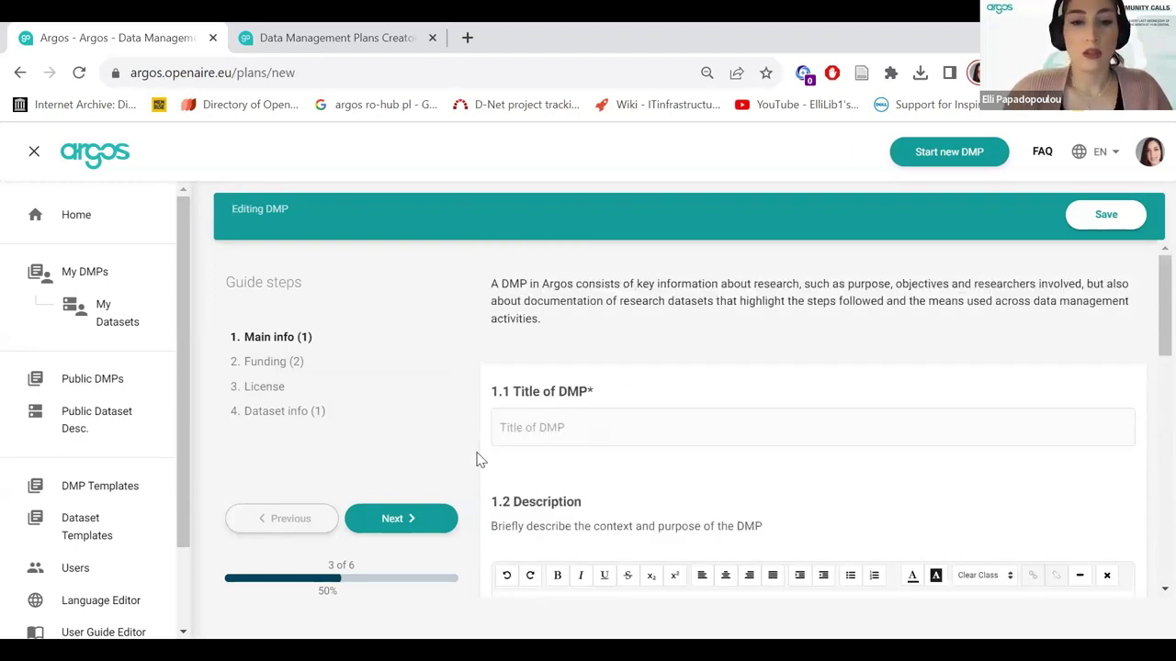
- Switch to the devel.opendmp.eu home dashboard and make the browser full screen
left_click(244, 340)
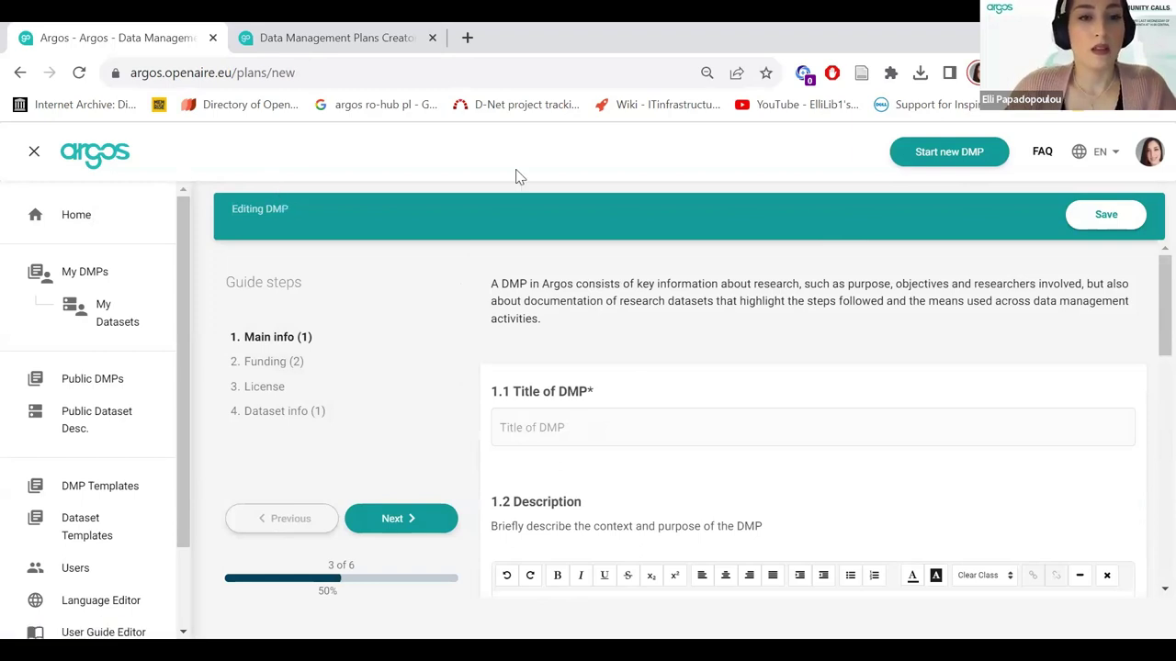
key("ctrl+Tab")
key("alt+f")
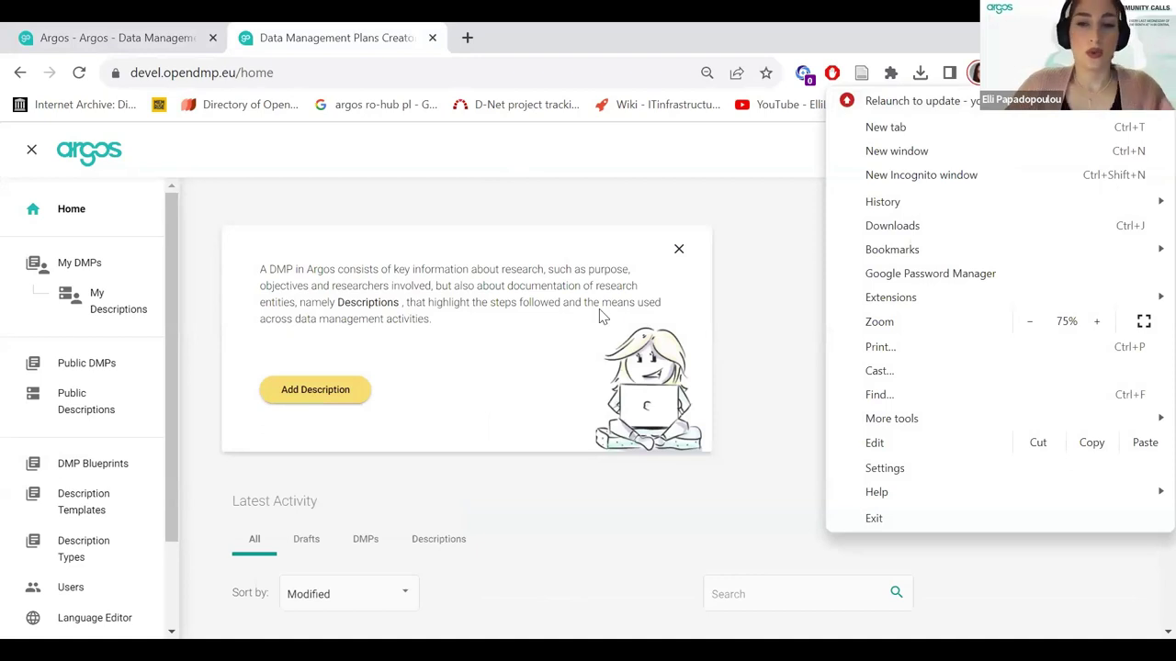
key("F11")
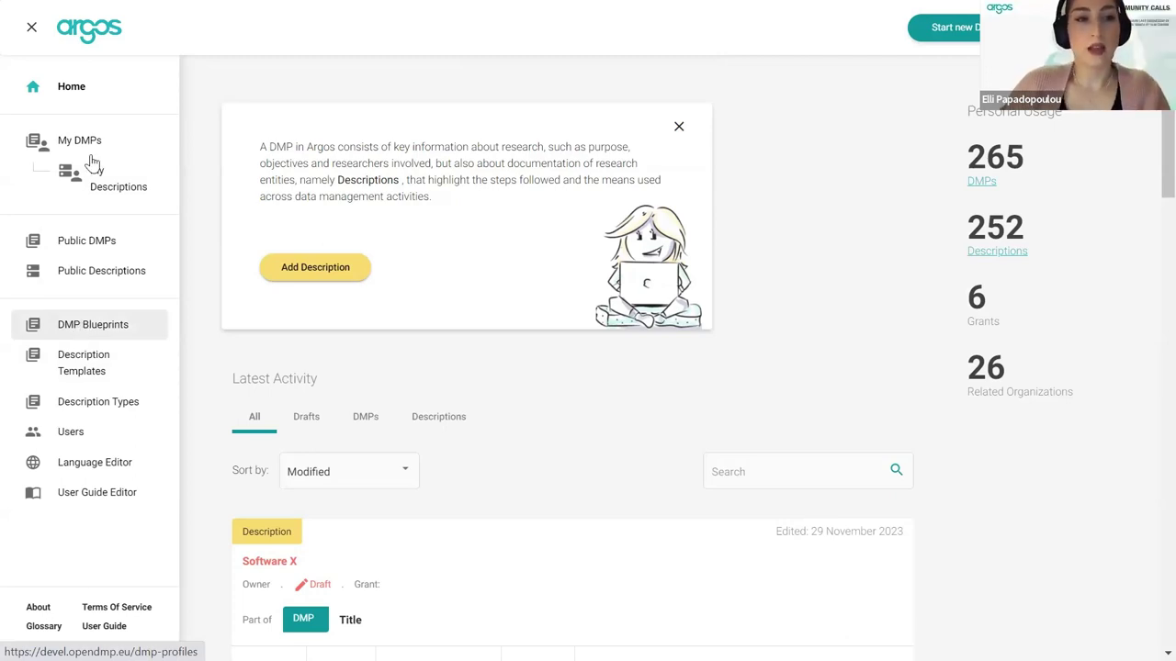
- Start a blank new blueprint from the DMP Blueprints list
left_click(99, 331)
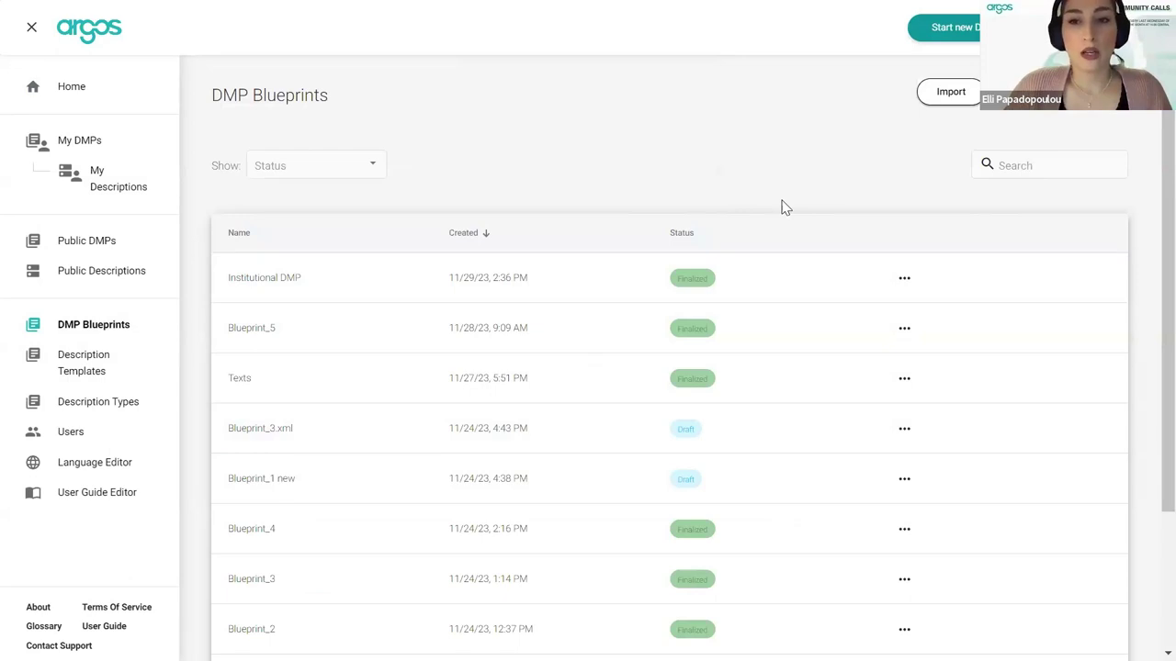
left_click(1048, 92)
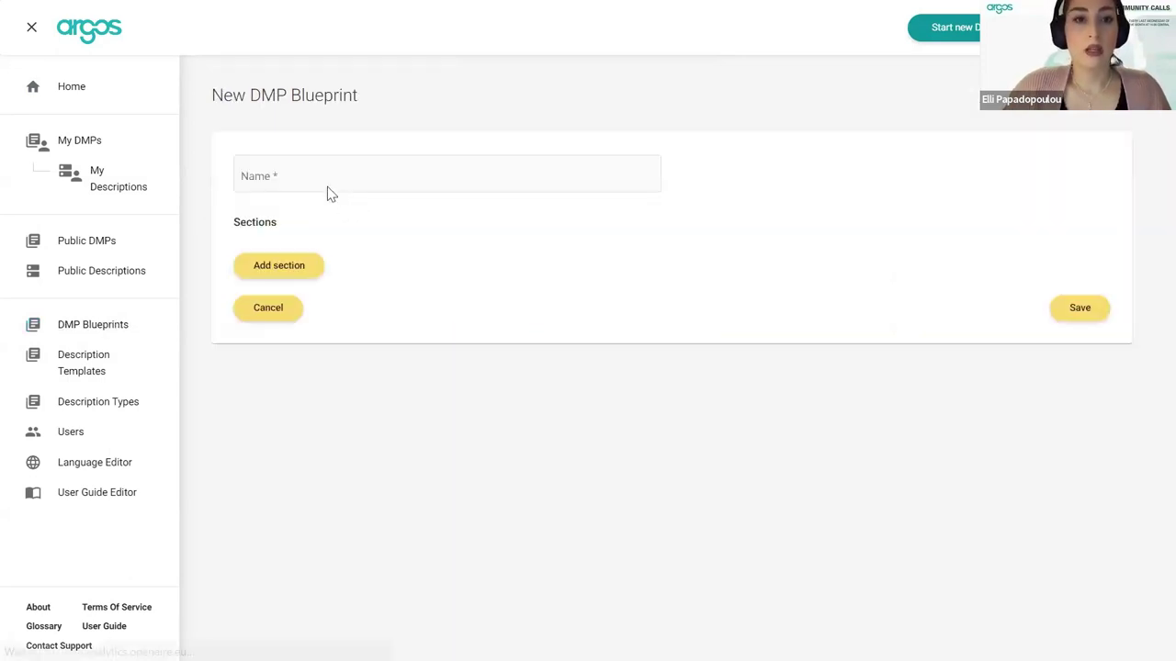
- Name the blueprint 'ATHENA Research Center Blueprint' and add an empty Section 1
left_click(331, 182)
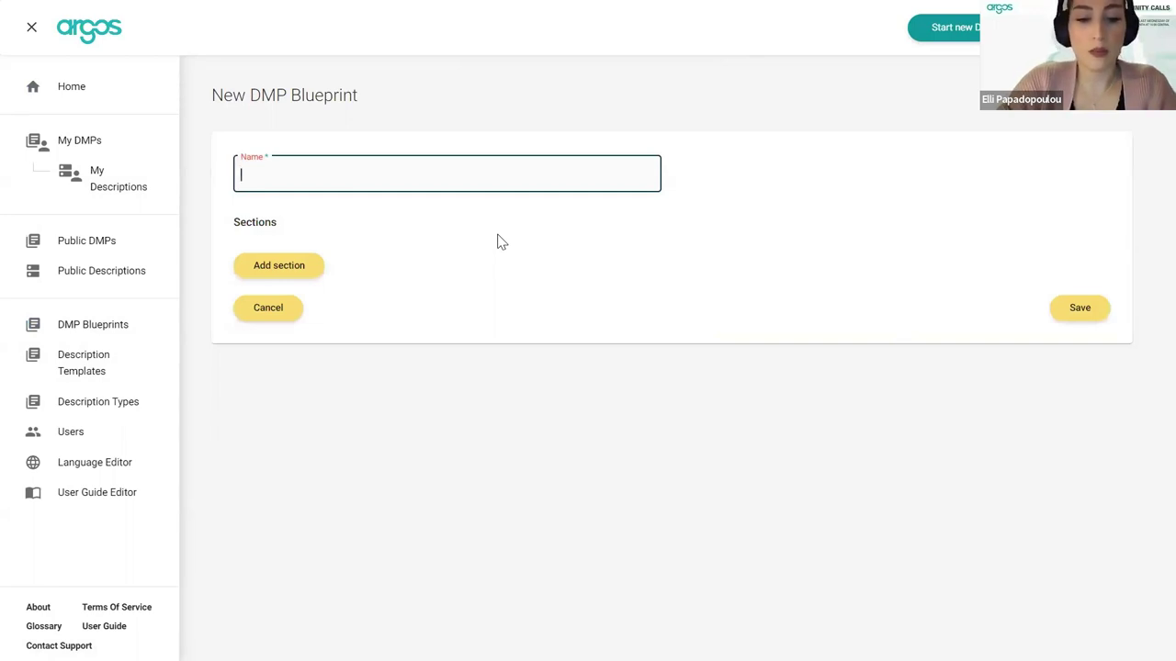
type("a")
key("BackSpace")
type("ATHENA Research Center")
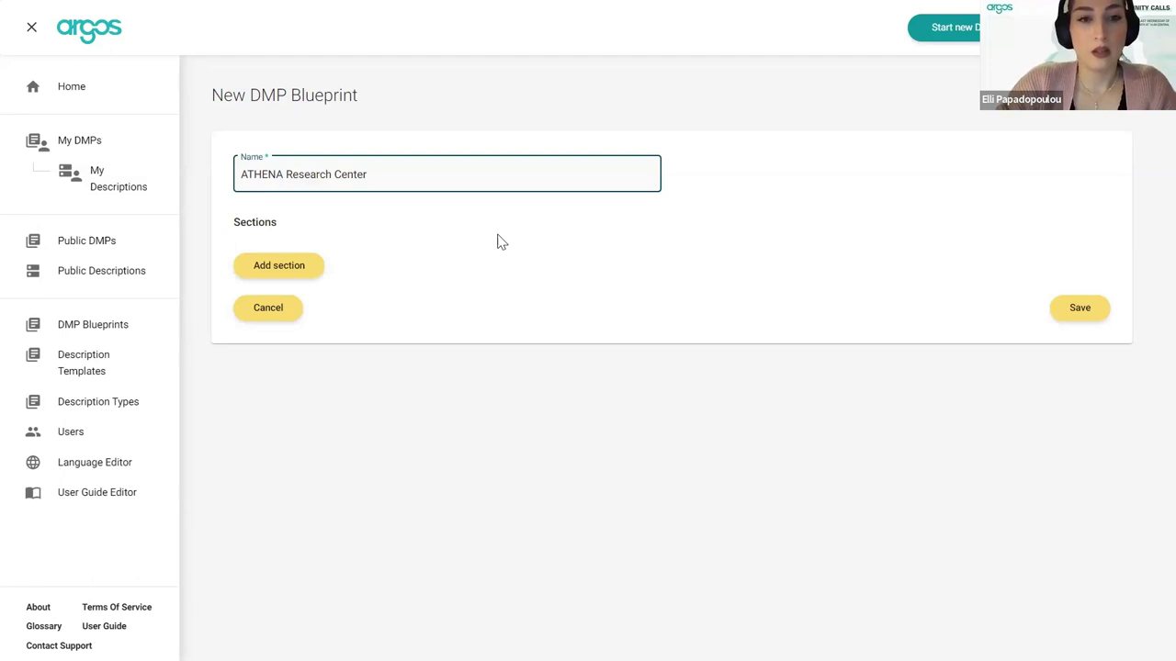
type(" Blueprint")
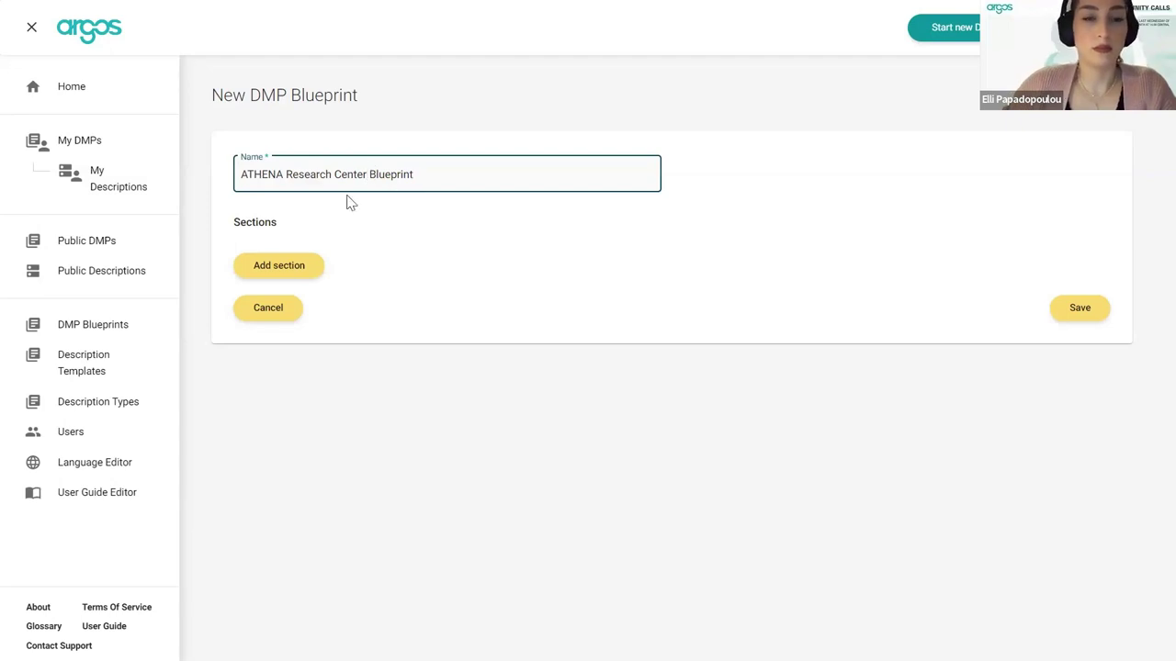
left_click(283, 268)
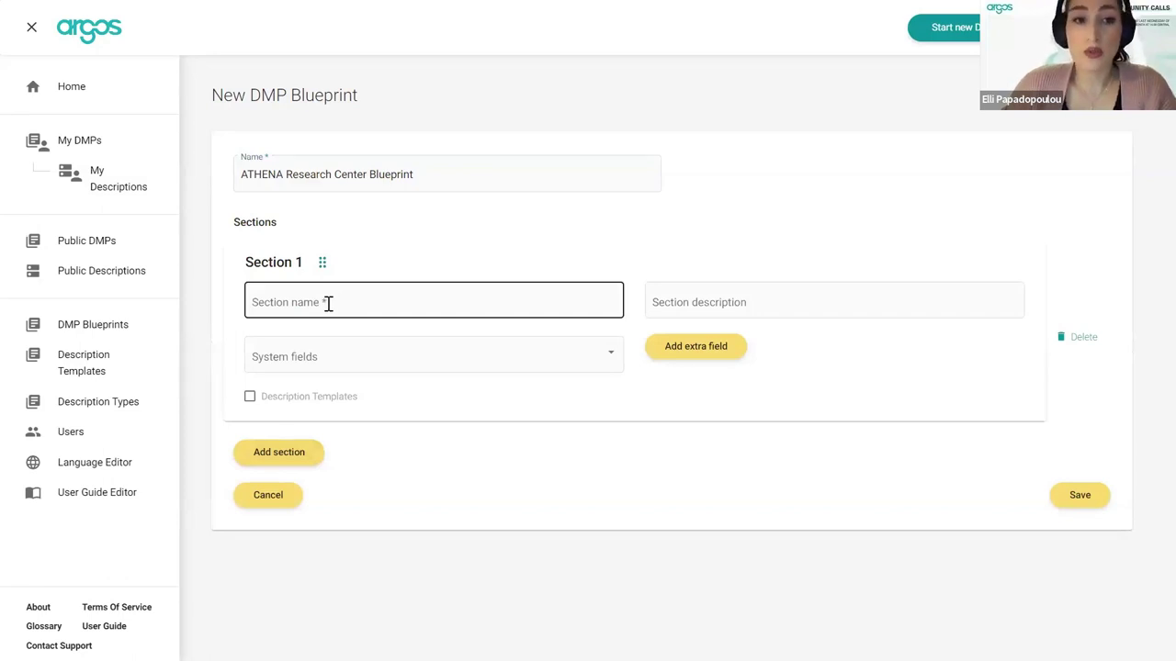
- Enter 'Main Information' as Section 1's name, leaving its description blank
left_click(322, 303)
type("Main Information")
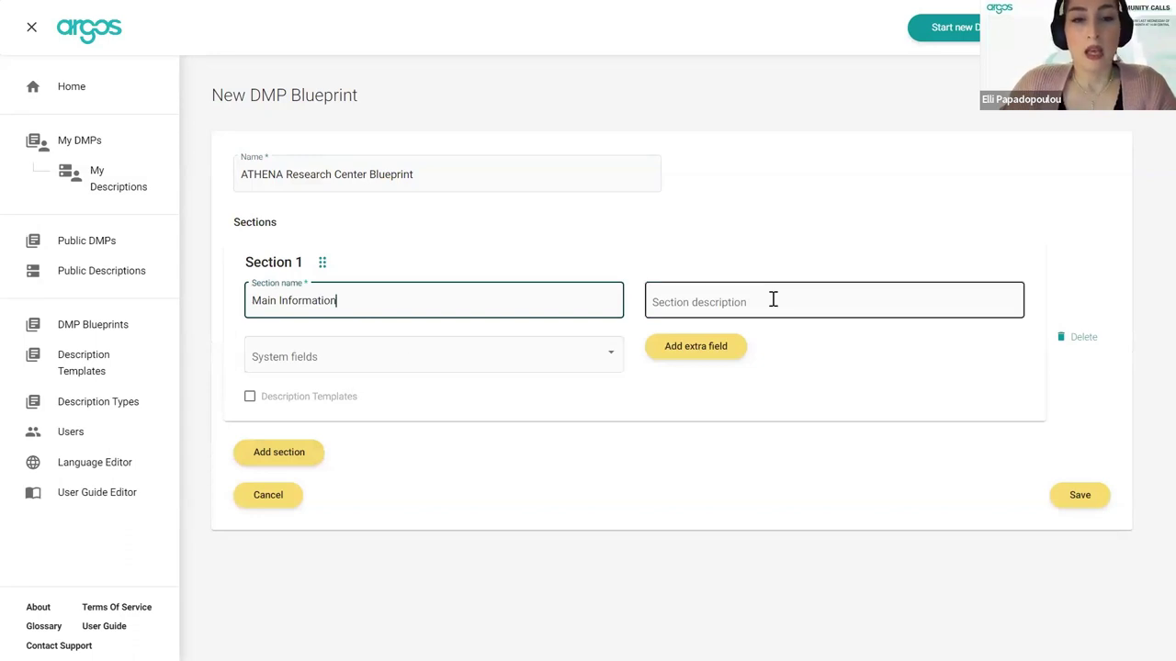
left_click(821, 307)
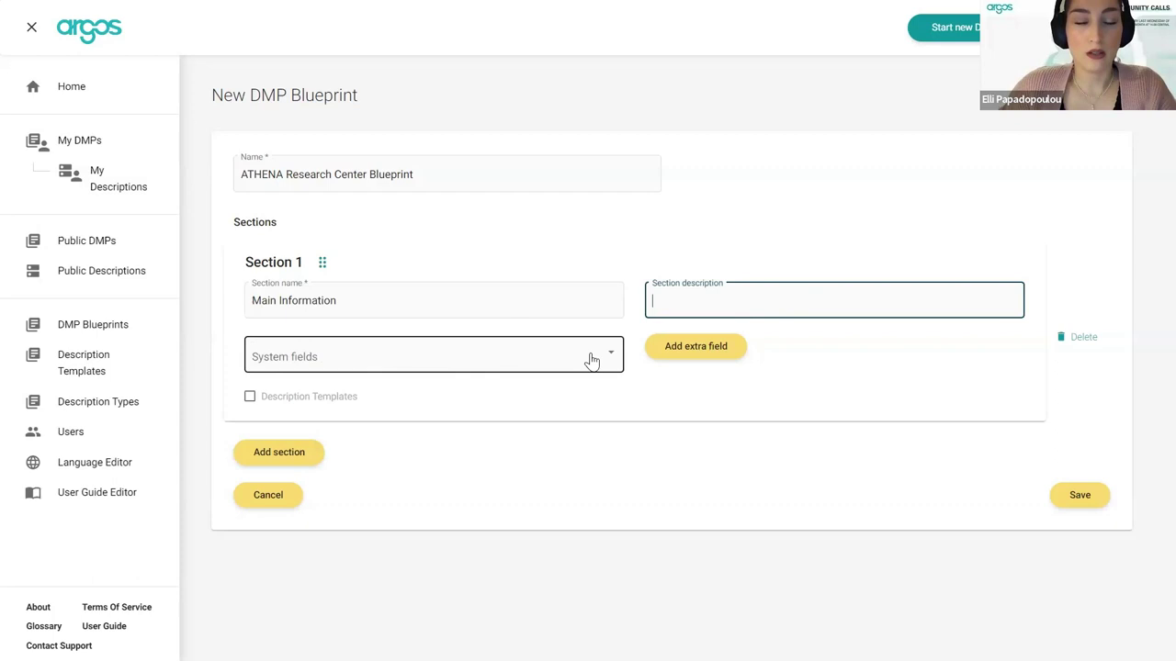
left_click(446, 366)
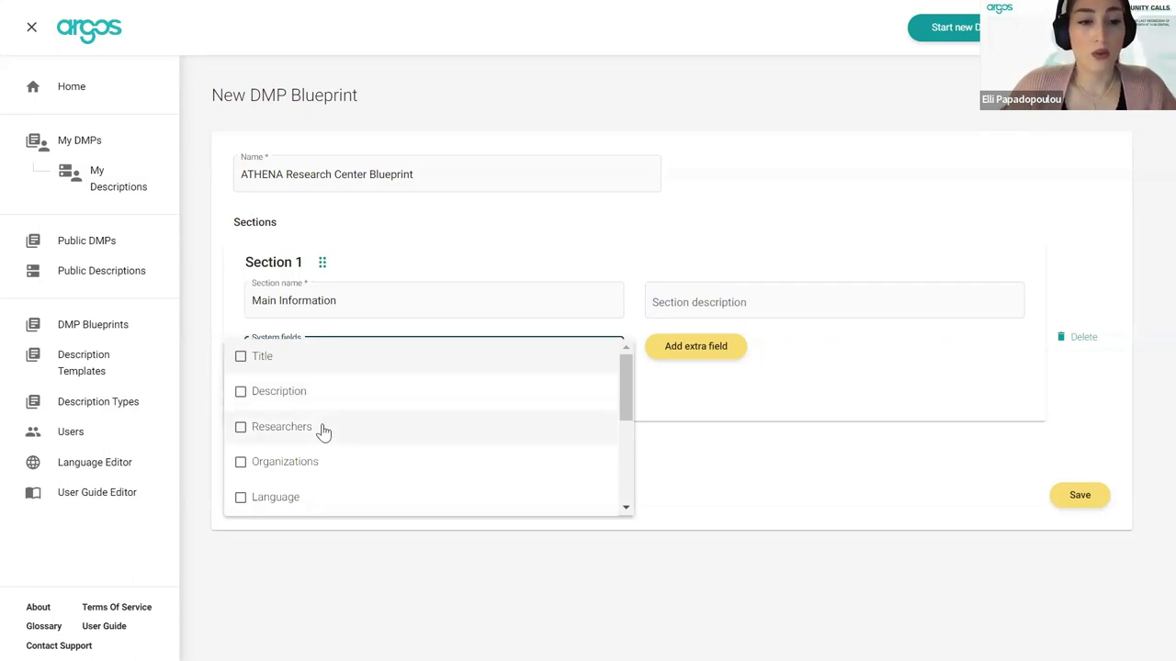
- Tick the Title, Description, Researchers and Organizations system fields for the section
scroll(322, 422, "down", 2)
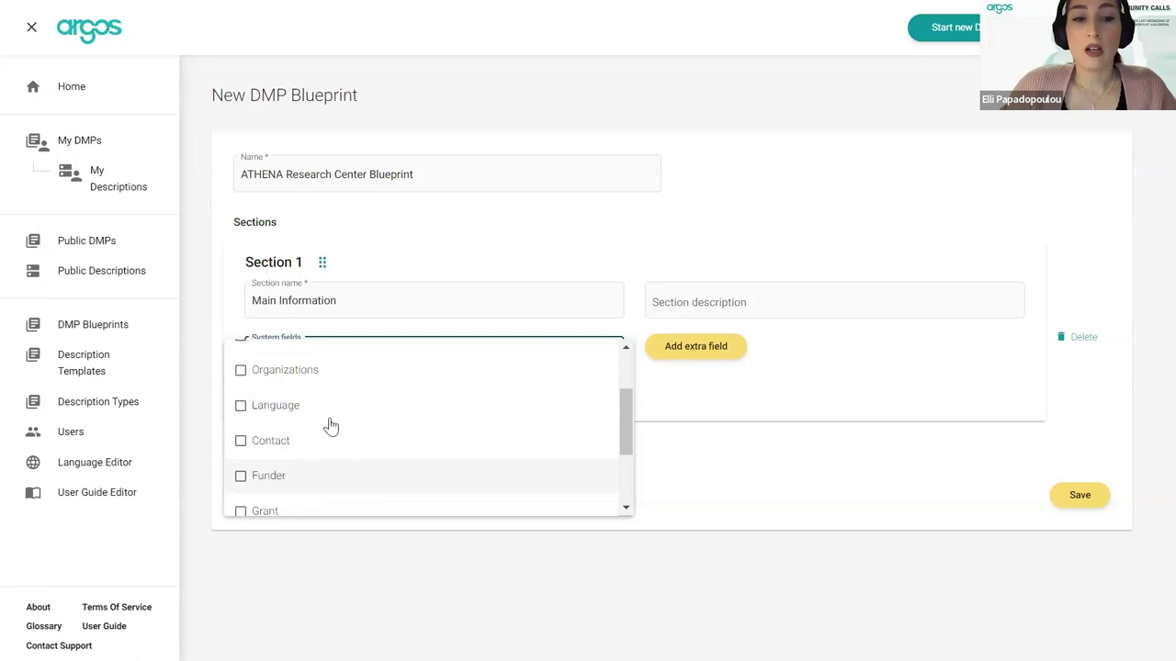
scroll(326, 441, "down", 2)
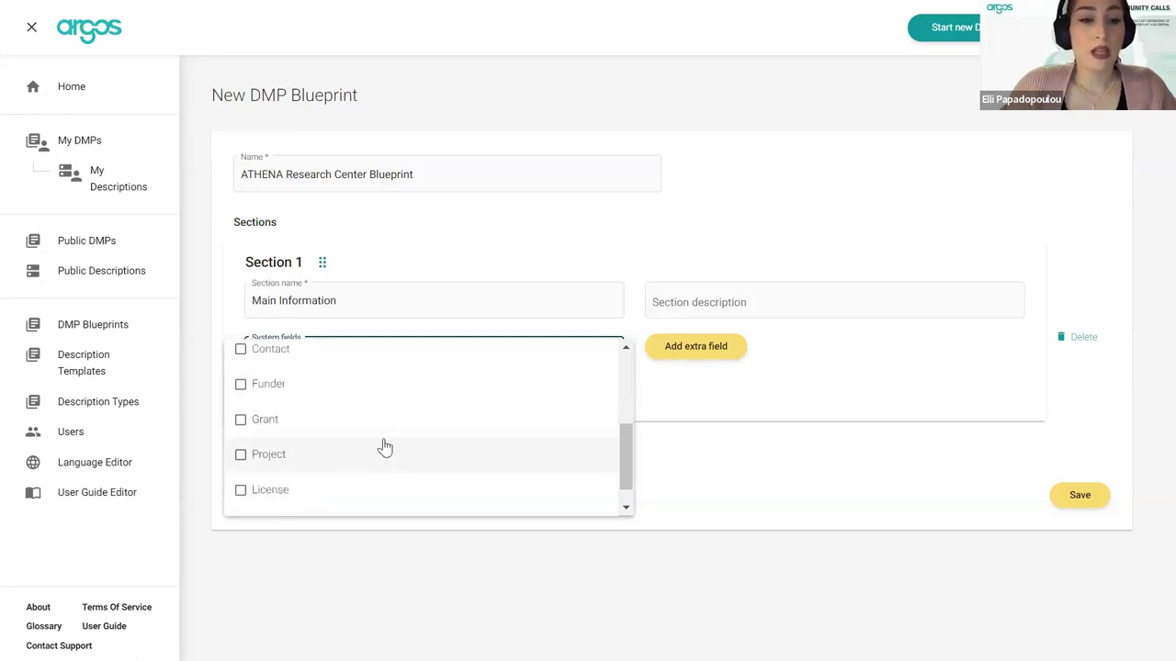
scroll(343, 473, "down", 1)
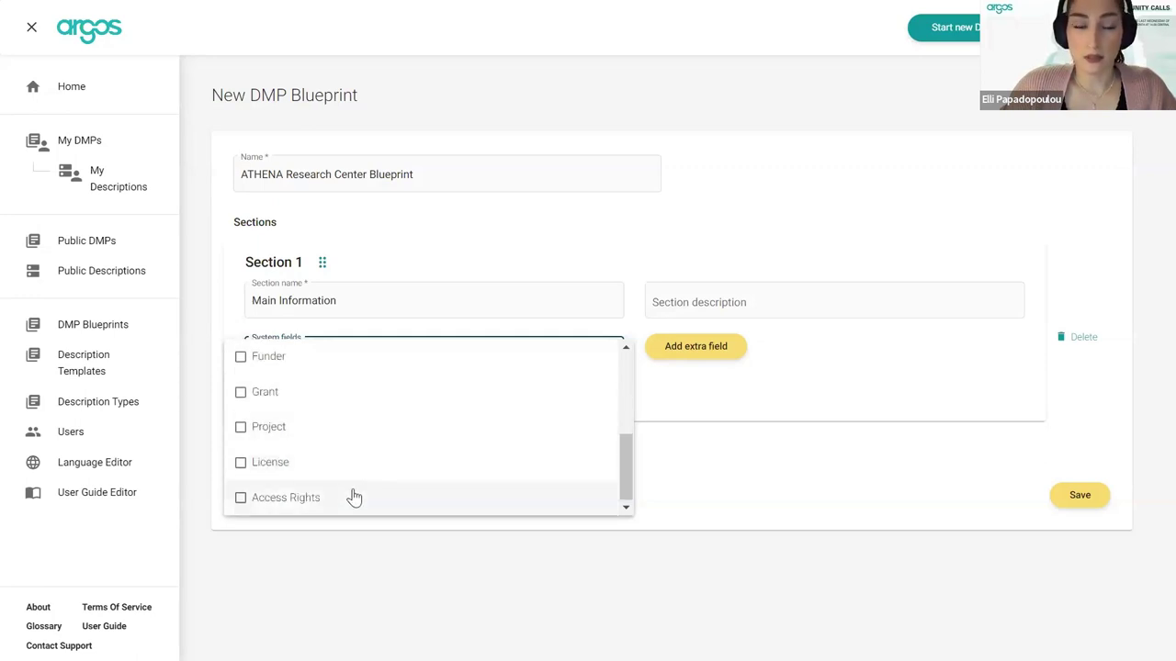
scroll(407, 444, "up", 4)
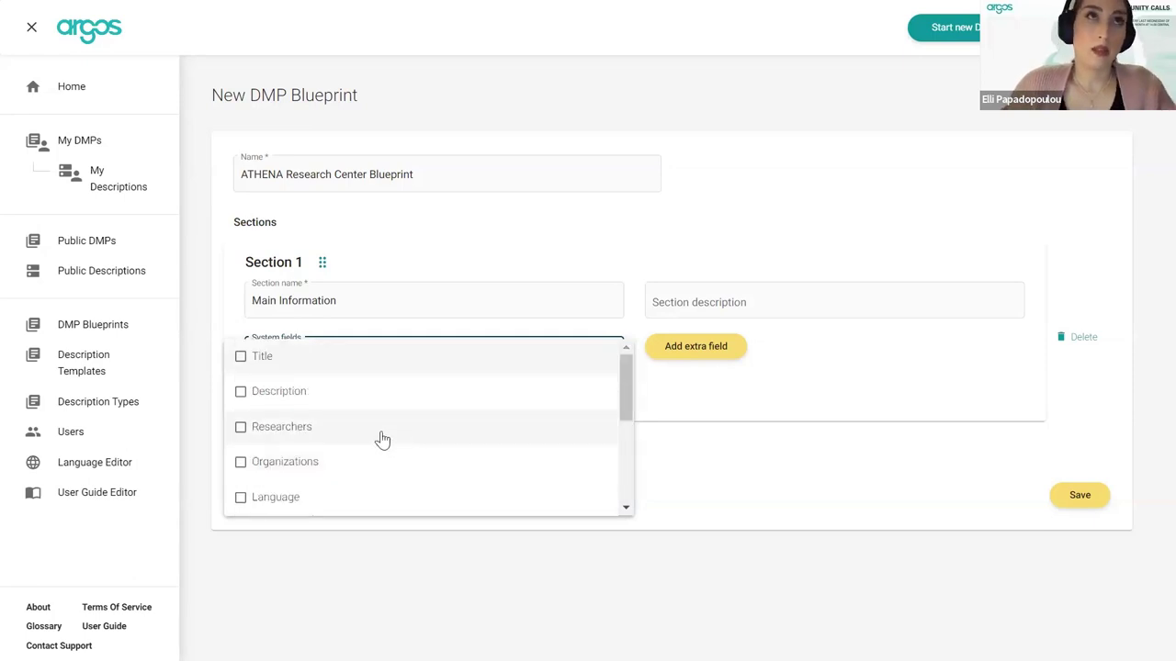
left_click(329, 369)
left_click(336, 404)
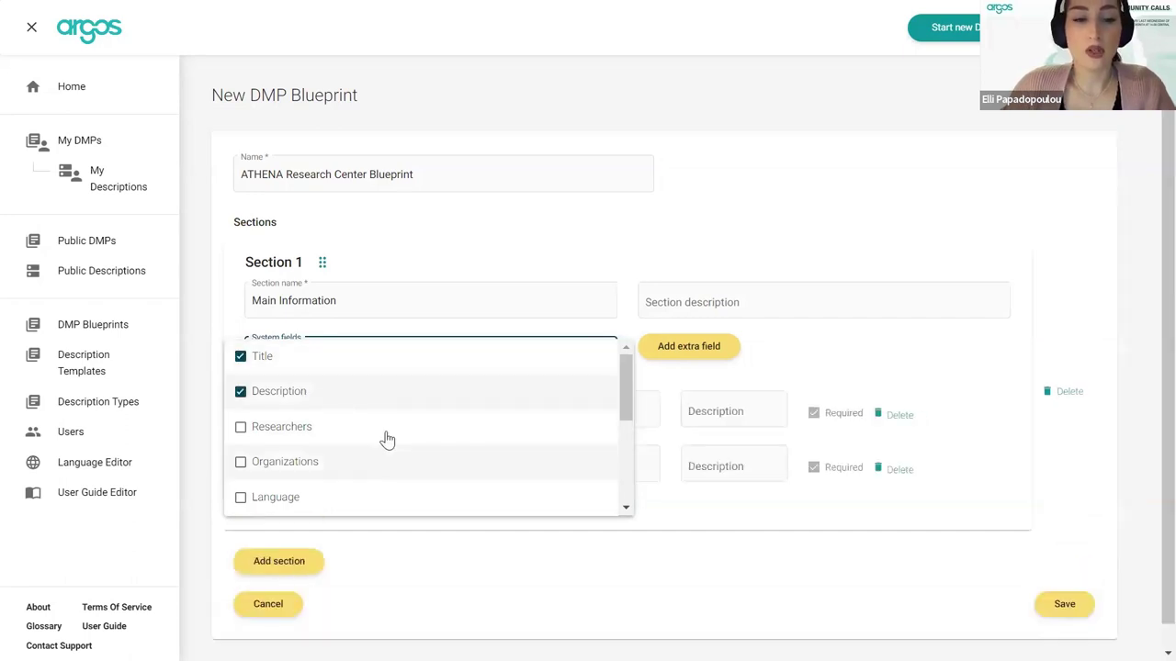
left_click(387, 439)
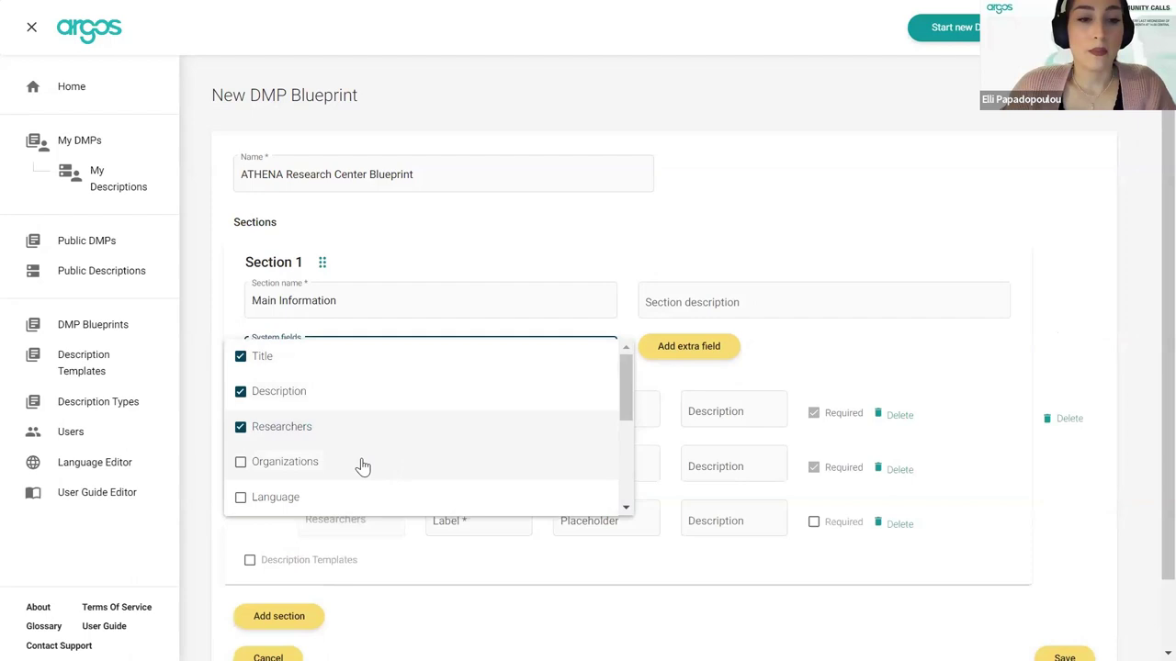
left_click(366, 465)
- Also tick the Language and Contact system fields, then close the list
scroll(398, 432, "down", 1)
left_click(321, 410)
left_click(349, 446)
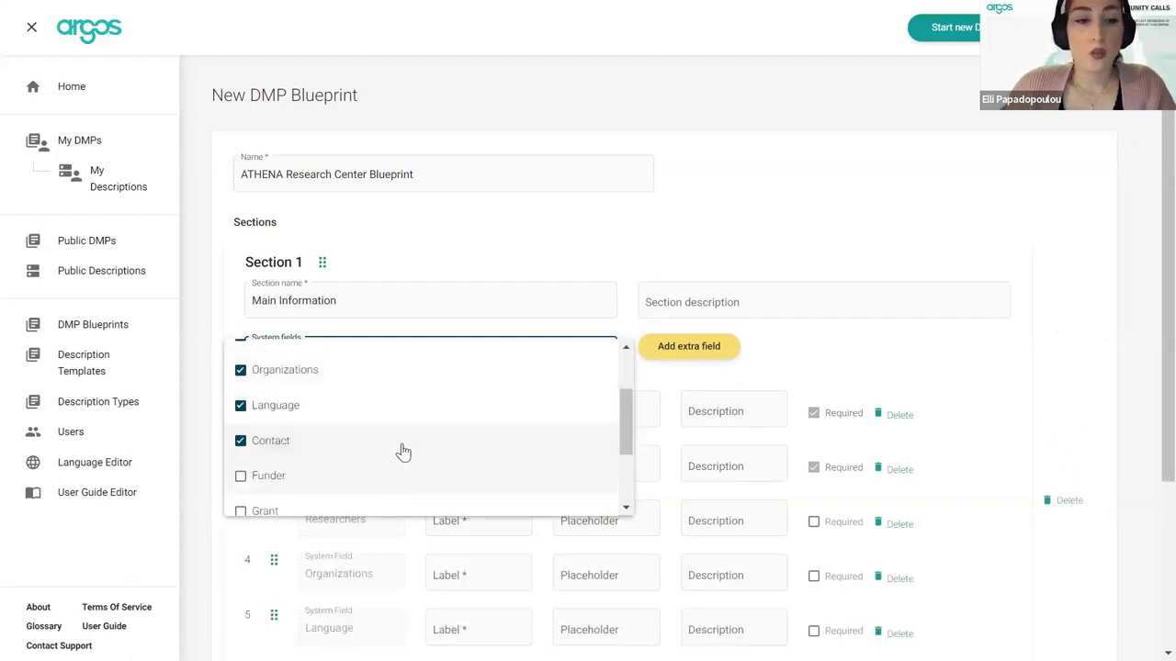
scroll(328, 400, "down", 1)
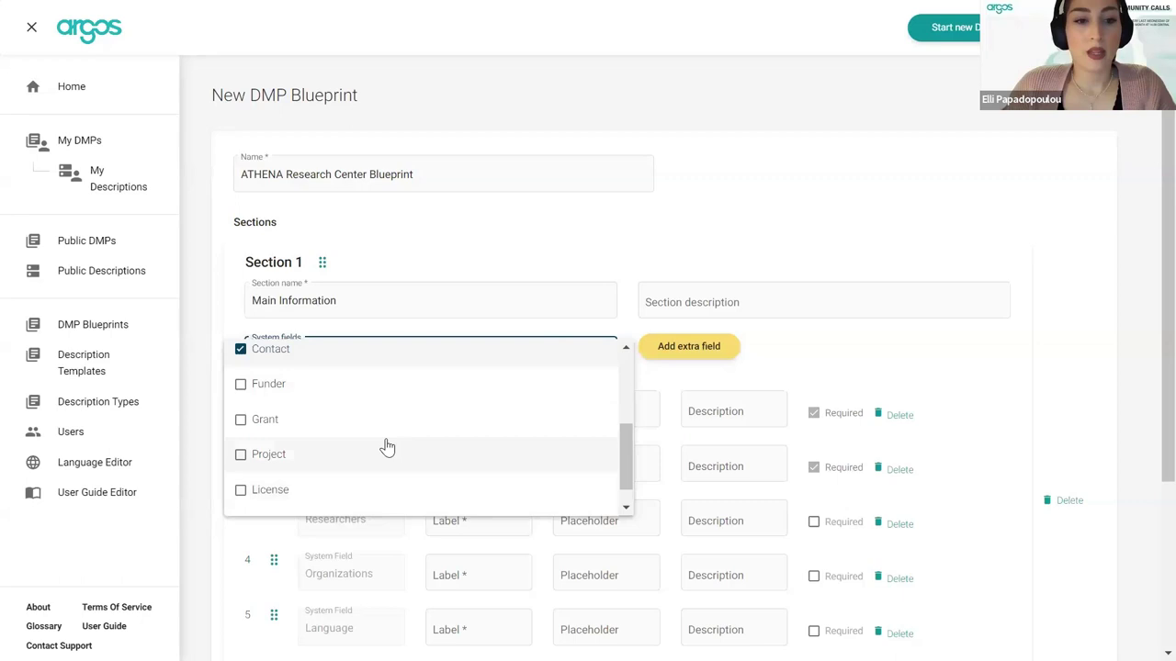
scroll(349, 464, "down", 1)
left_click(725, 383)
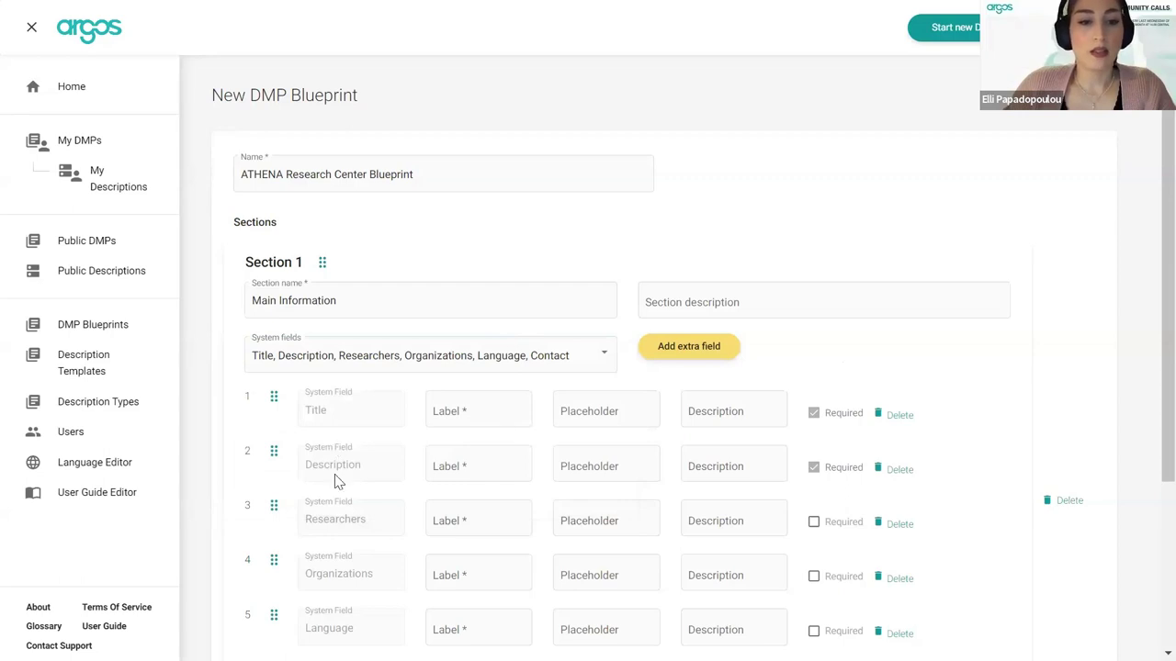
- Enter labels Title, Description and Affiliates in the first three system-field rows
left_click(455, 411)
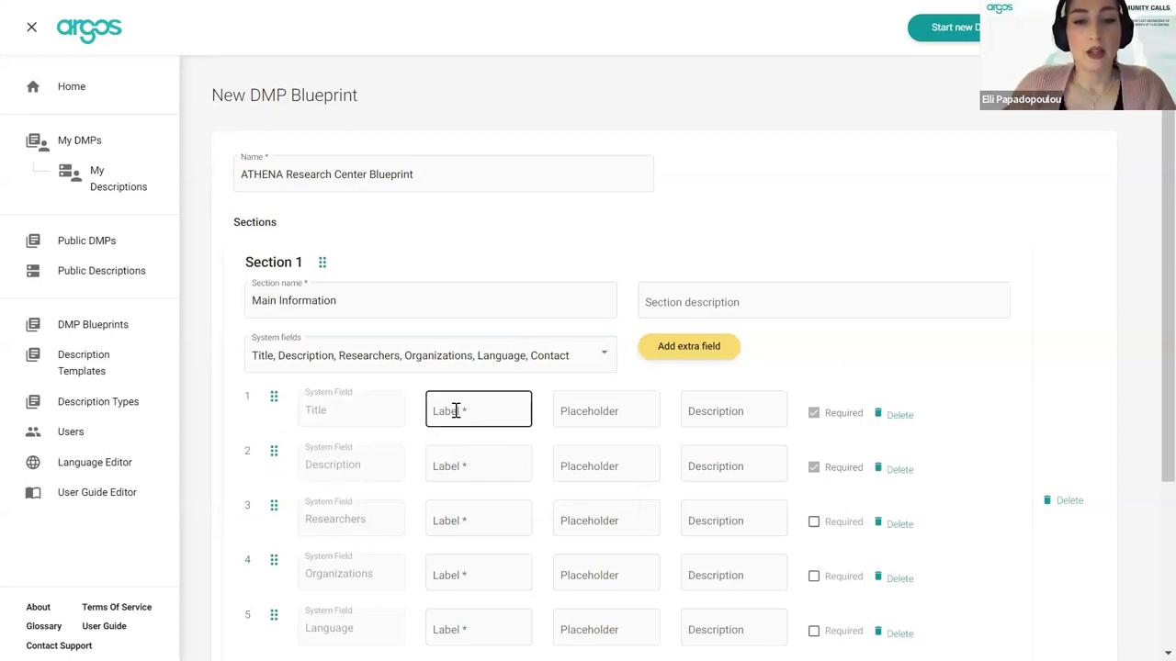
left_click(500, 425)
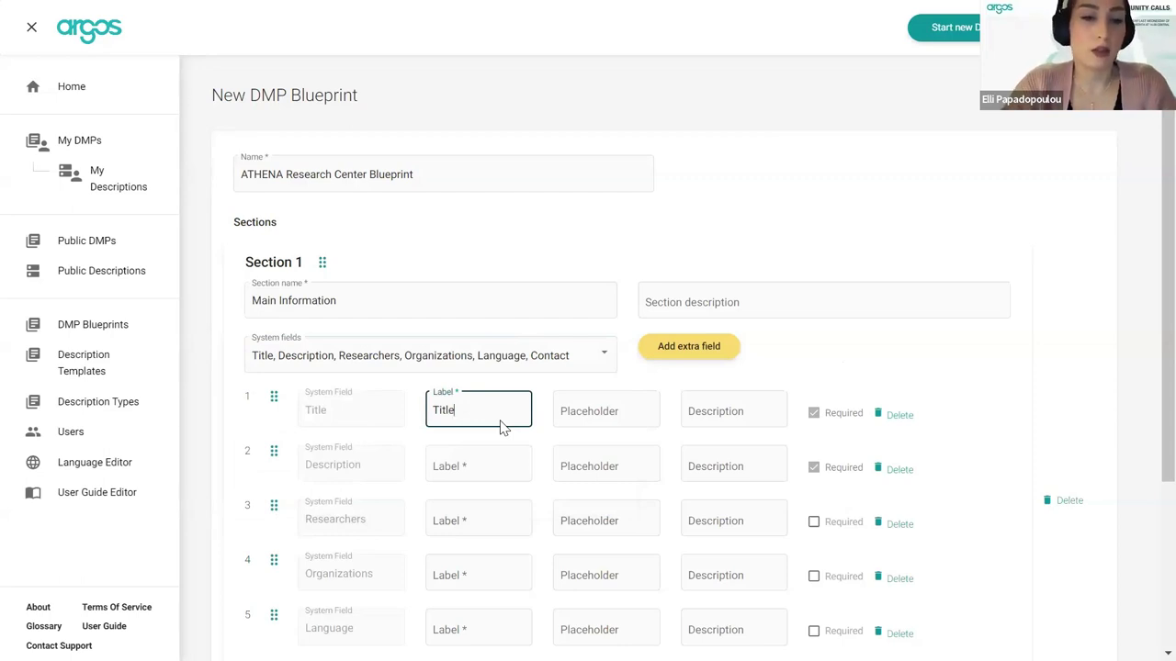
left_click(490, 461)
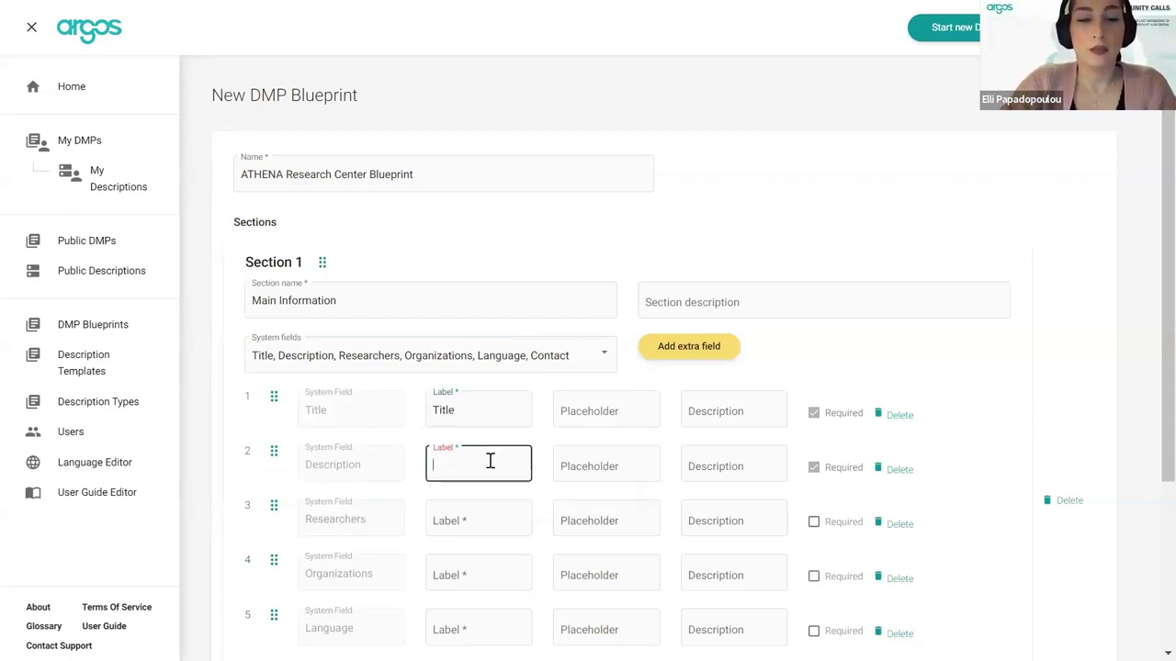
type("De")
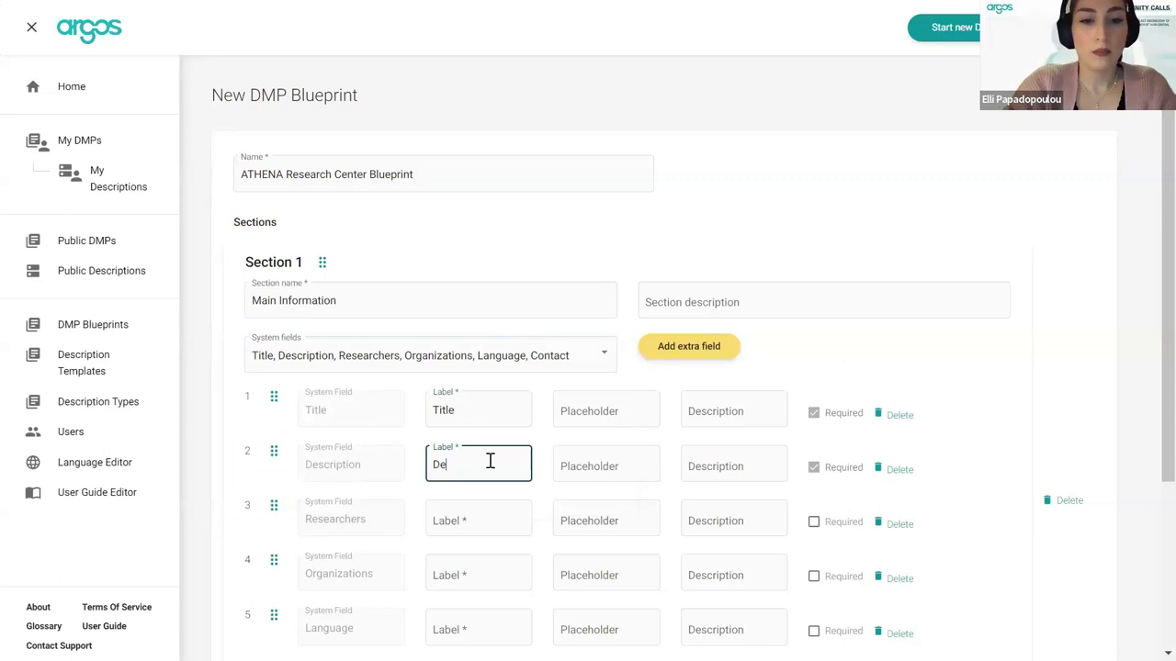
type("zccription")
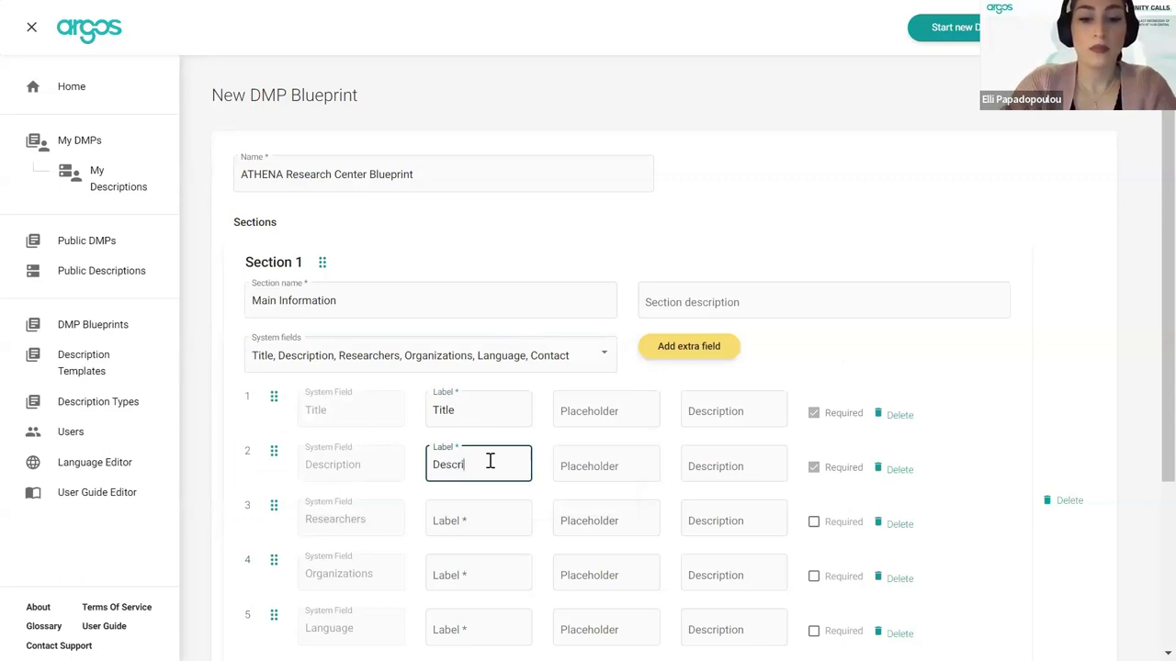
left_click(446, 540)
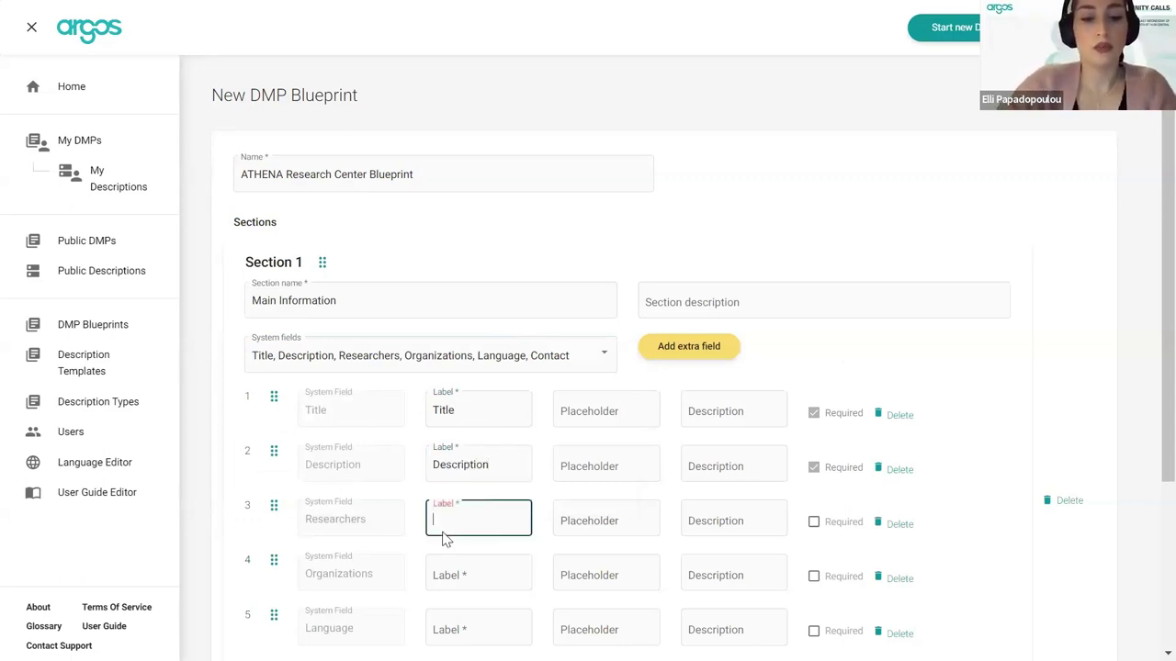
type("Research")
key("BackSpace")
key("BackSpace")
key("BackSpace")
key("BackSpace")
key("BackSpace")
key("BackSpace")
type("Affiliates")
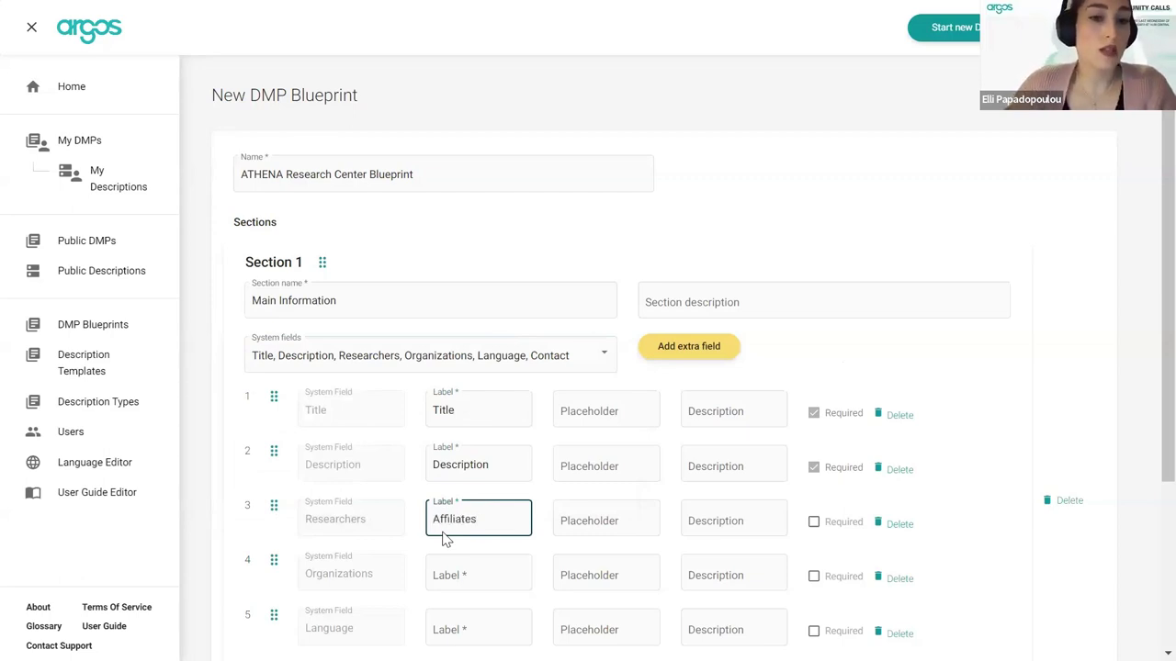
scroll(480, 508, "down", 1)
left_click(474, 484)
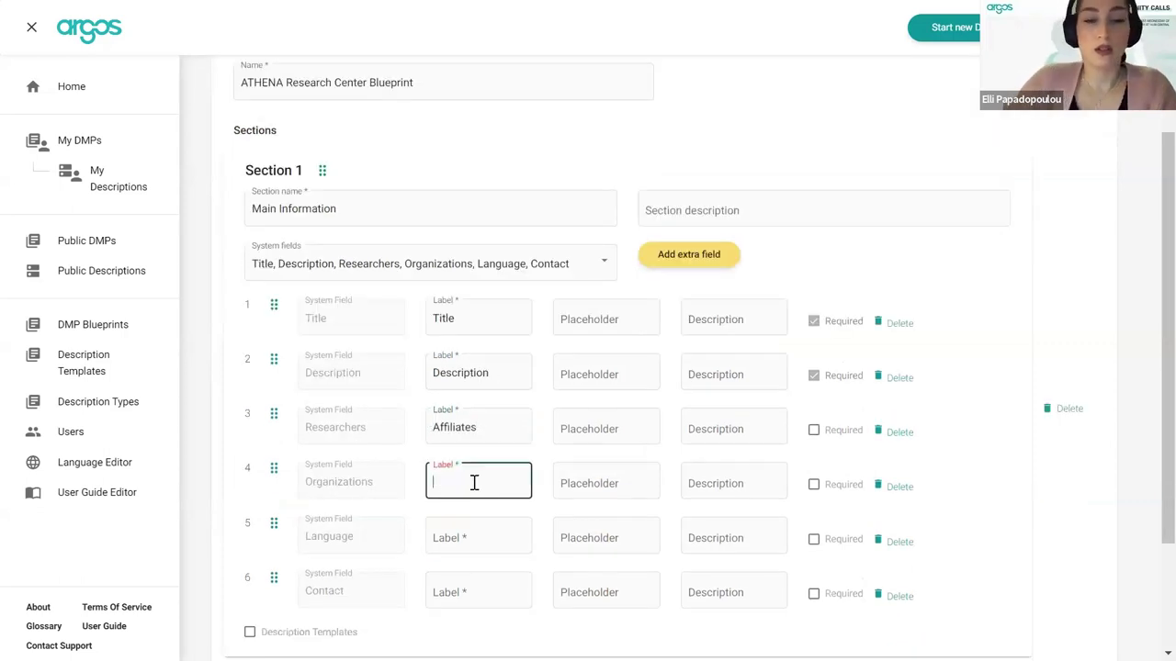